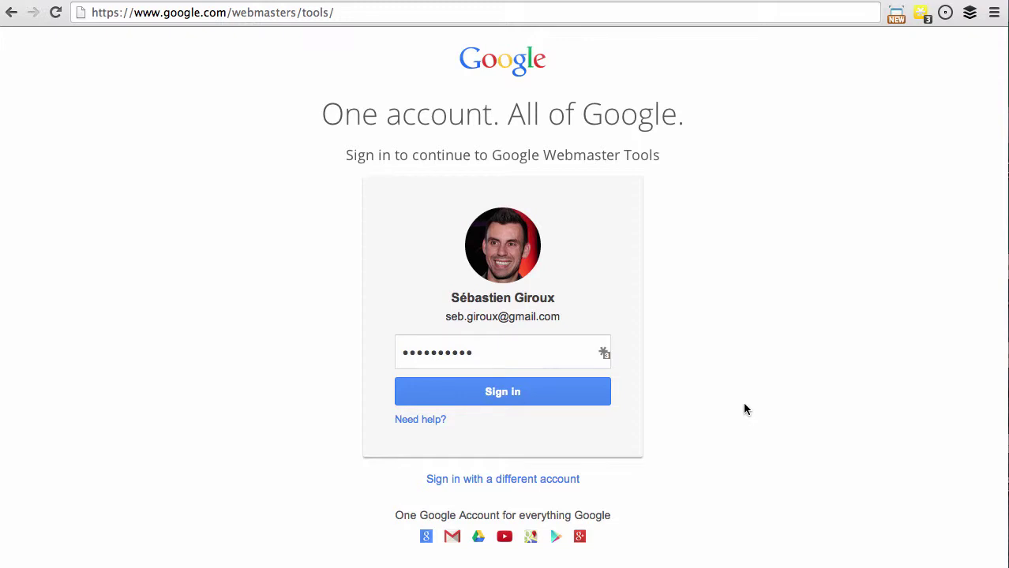
# - Sign in to Google Webmaster Tools with the remembered account and look over the list of managed sites
pyautogui.click(547, 399)
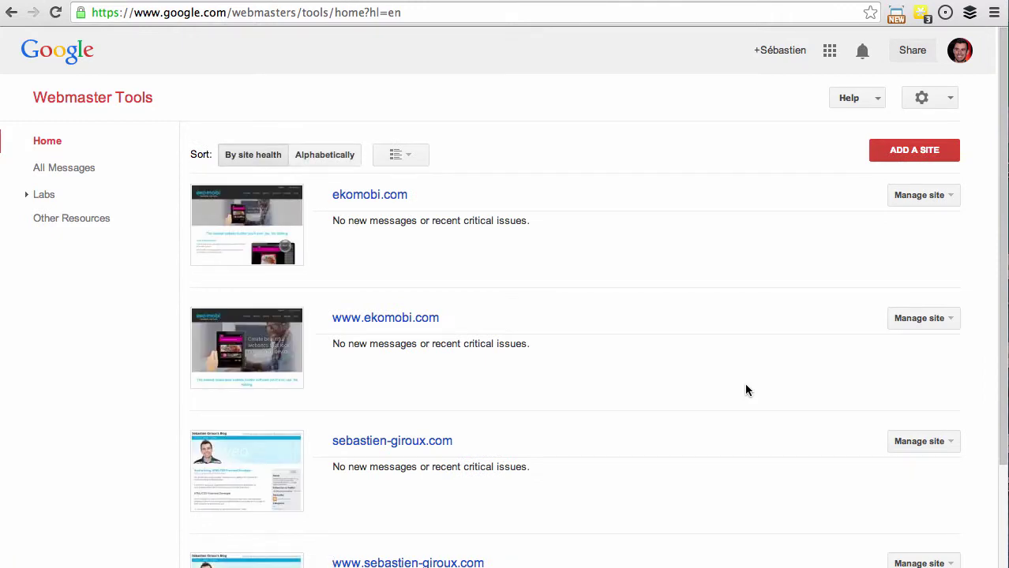
pyautogui.scroll(-3, 746, 389)
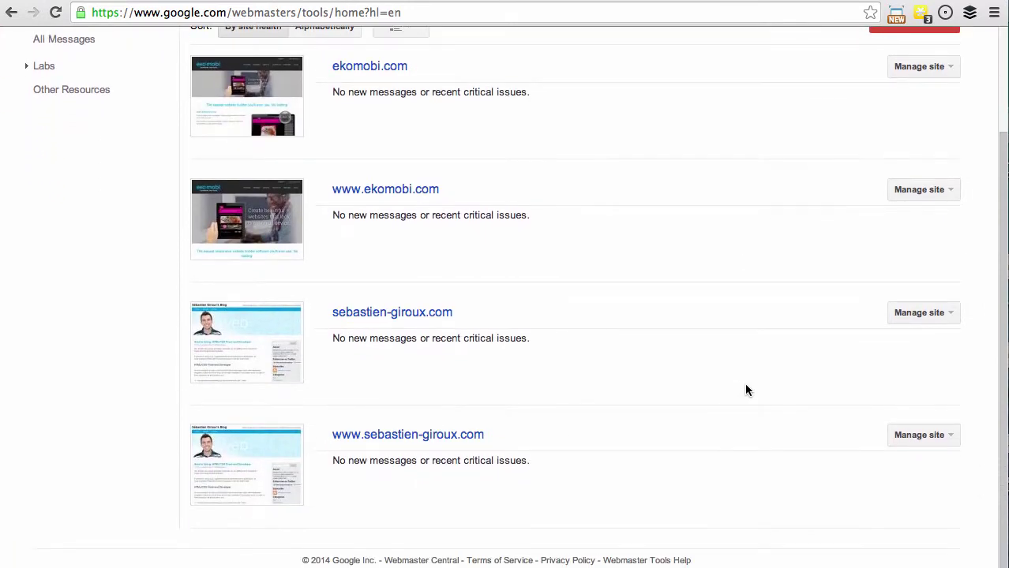
pyautogui.scroll(3, 746, 389)
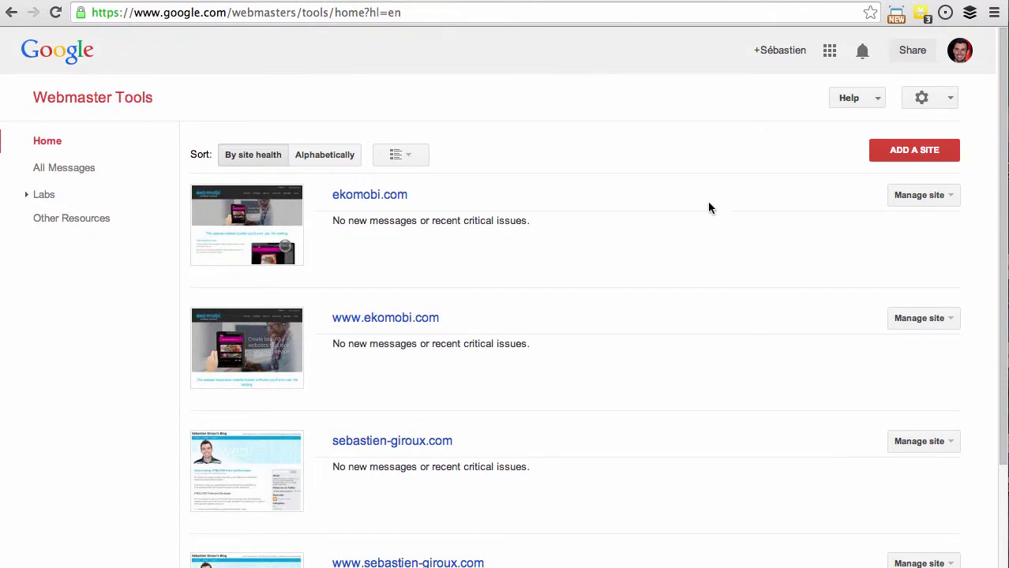
# - Add prcpa.ca as a new site to manage and continue to its ownership verification
pyautogui.click(925, 156)
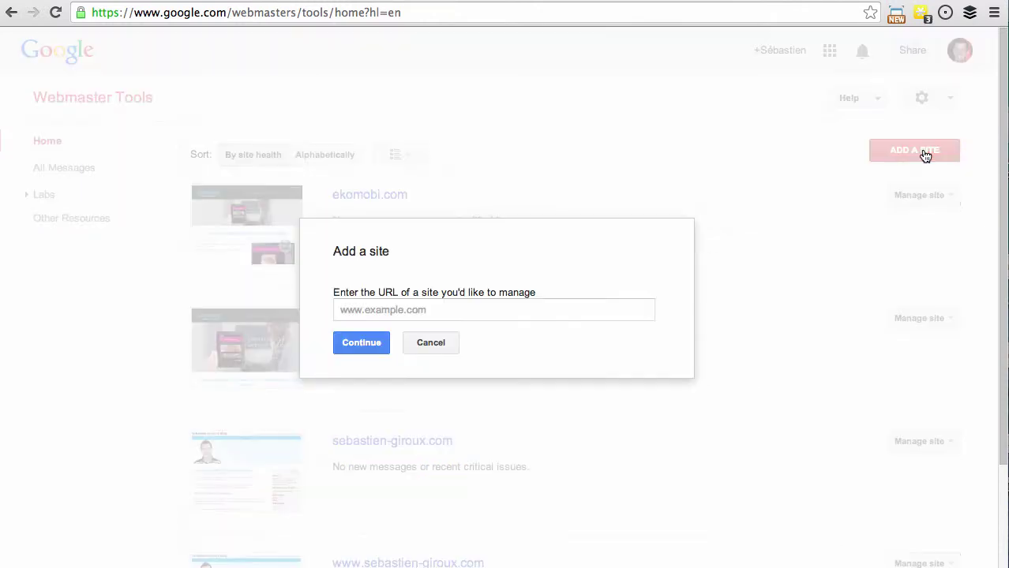
pyautogui.click(523, 313)
pyautogui.write('prcpa.')
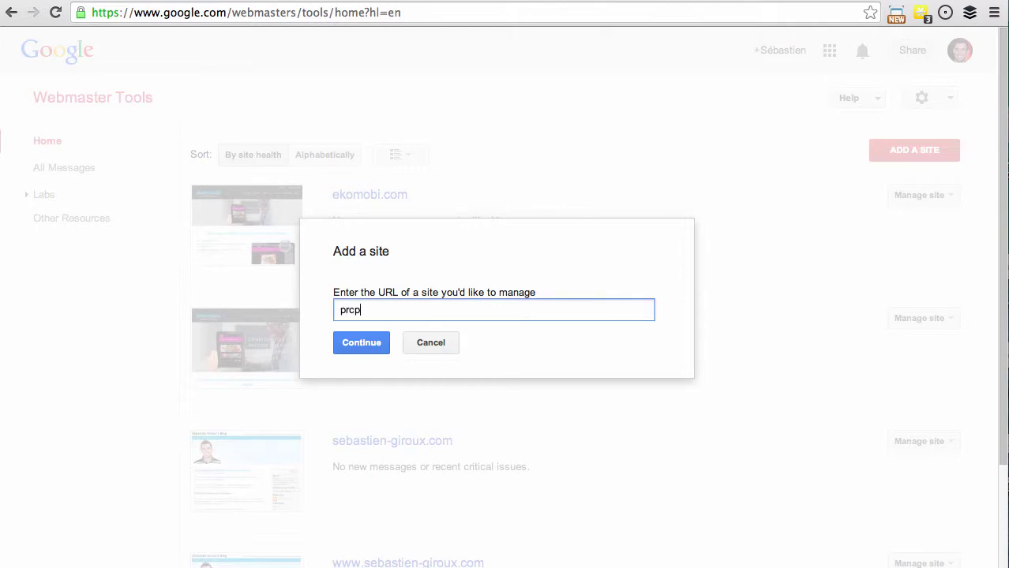
pyautogui.write('ca')
pyautogui.click(353, 344)
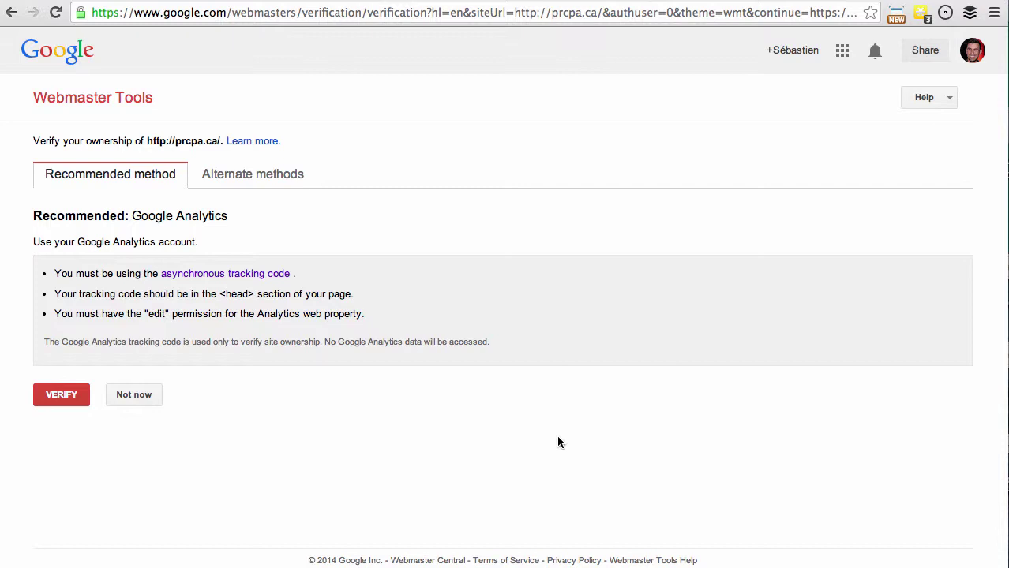
# - Choose the alternate HTML tag verification method and copy only the content code from the google-site-verification meta tag
pyautogui.click(281, 184)
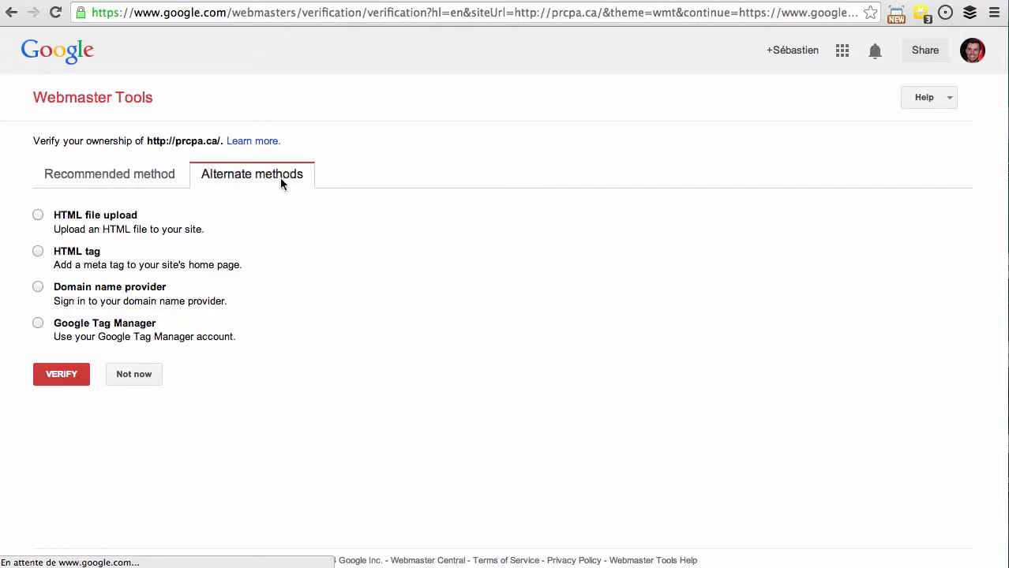
pyautogui.click(39, 251)
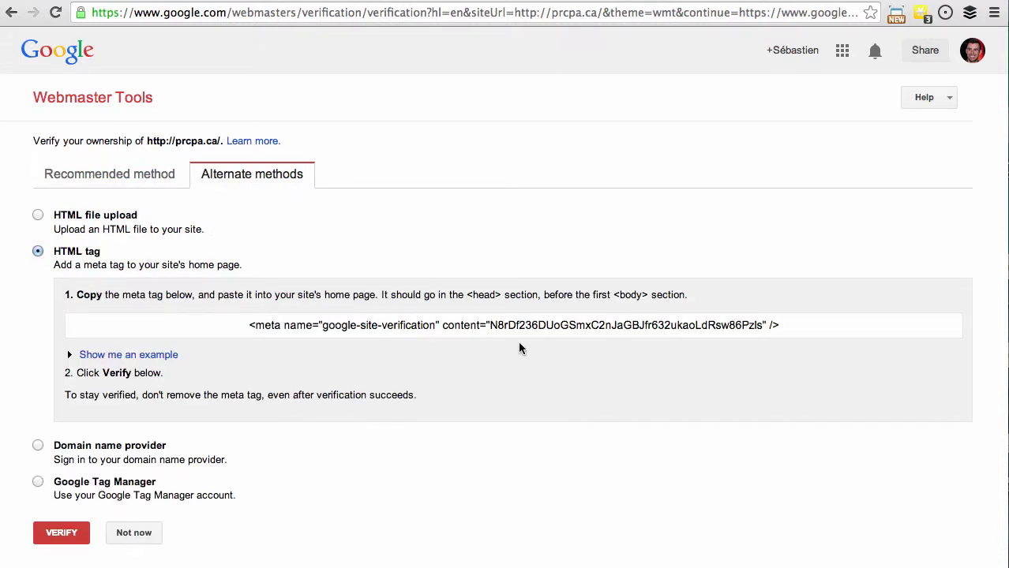
pyautogui.moveTo(489, 326); pyautogui.dragTo(761, 329)
pyautogui.click(761, 329)
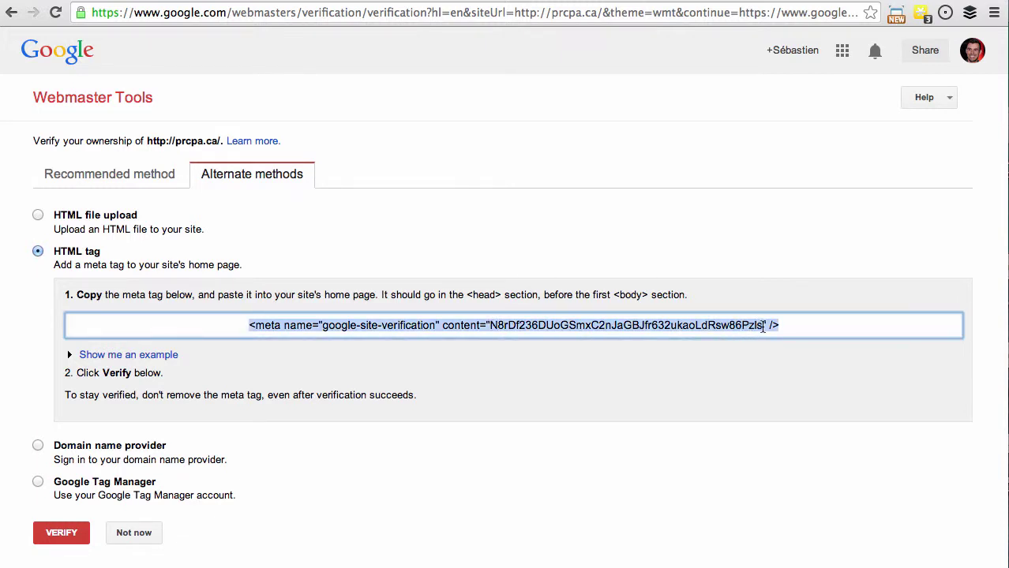
pyautogui.click(590, 319)
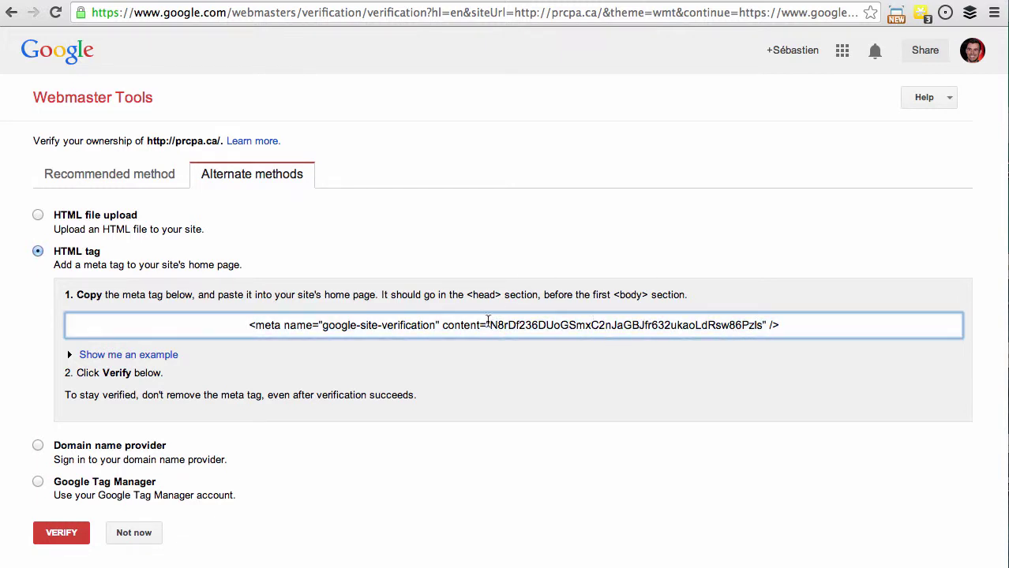
pyautogui.moveTo(490, 330); pyautogui.dragTo(760, 332)
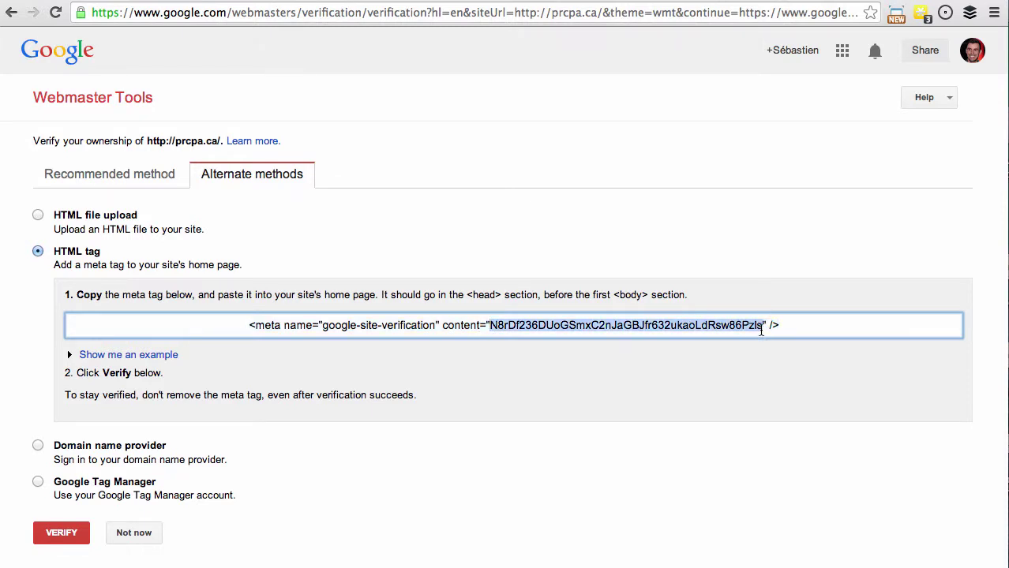
pyautogui.click(761, 333)
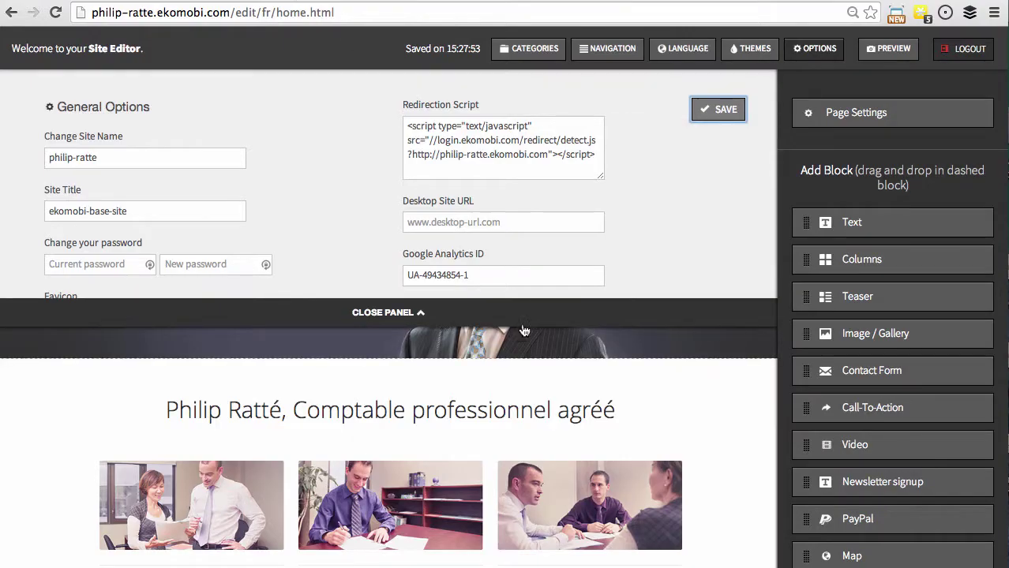
# - In the ekomobi site editor's general options, paste the copied code as the Webmaster Tools Verification Code and save the options
pyautogui.click(388, 323)
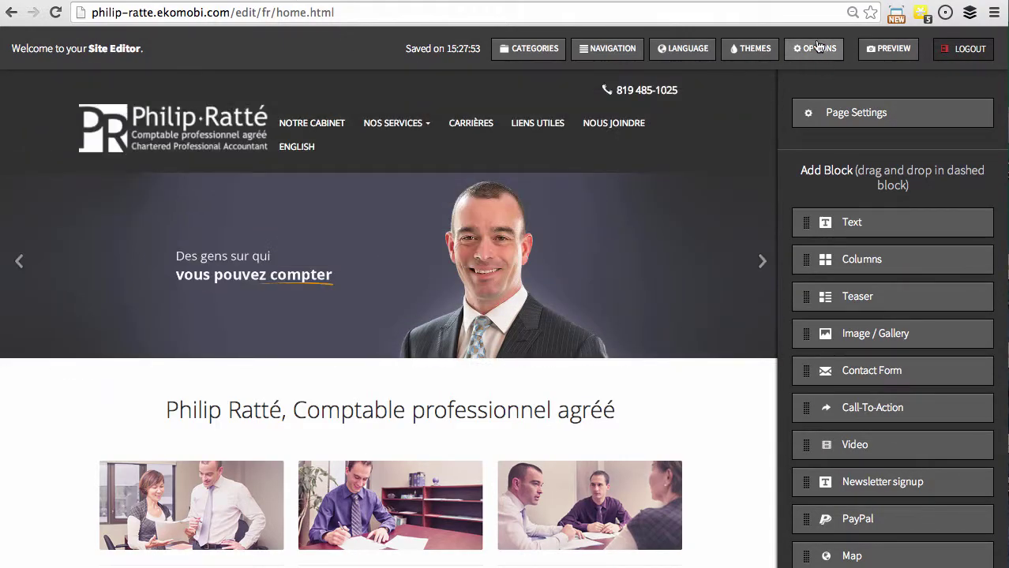
pyautogui.click(817, 47)
pyautogui.scroll(-2, 746, 142)
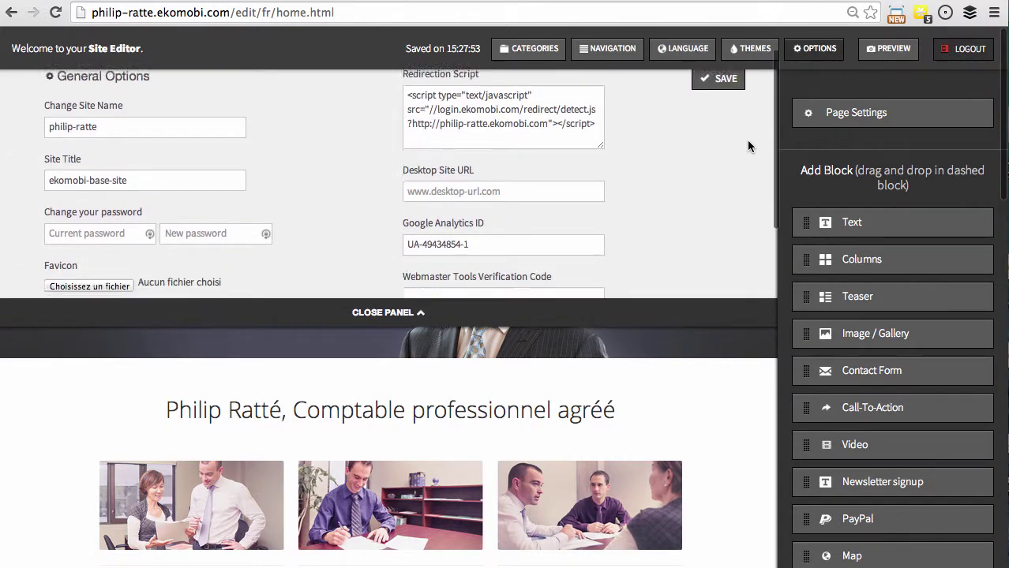
pyautogui.click(505, 256)
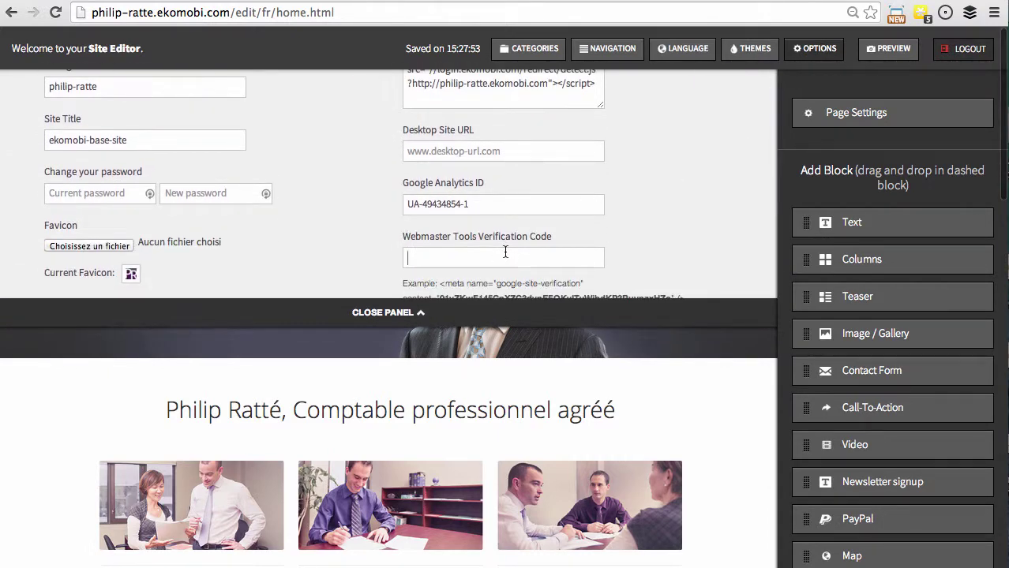
pyautogui.hotkey('ctrl', 'v')
pyautogui.scroll(2, 663, 210)
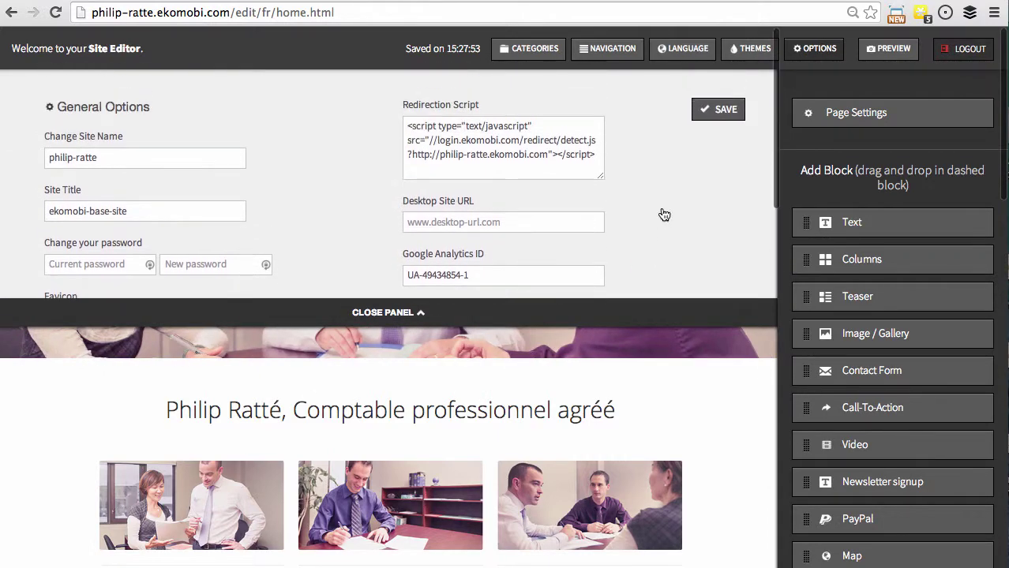
pyautogui.click(724, 116)
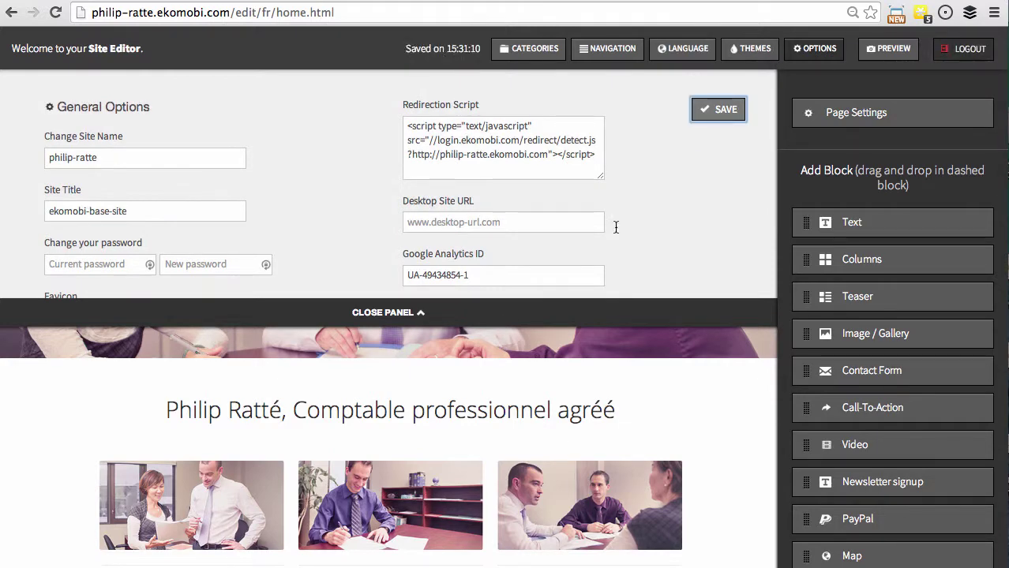
pyautogui.click(383, 315)
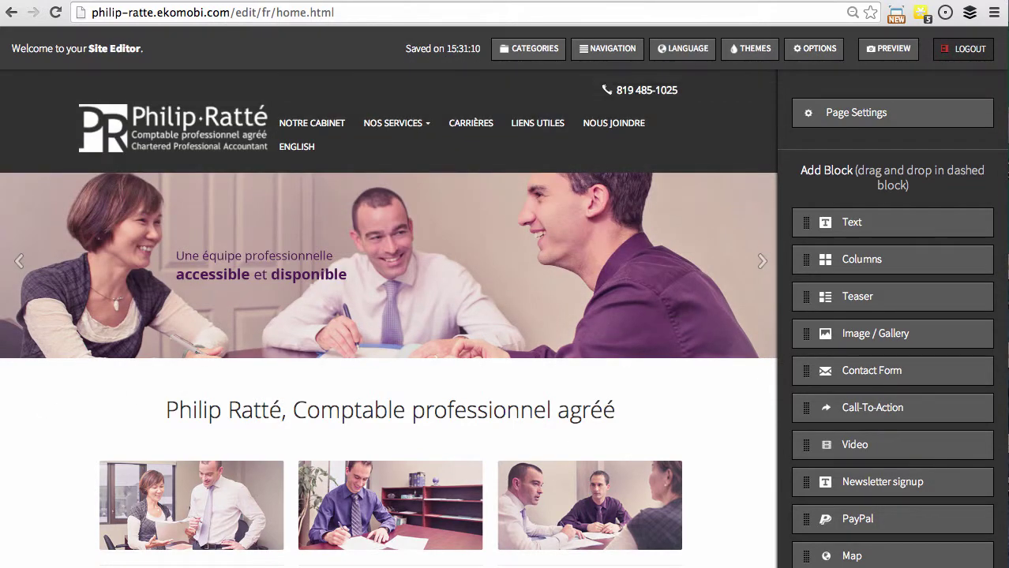
# - Switch back to Webmaster Tools, verify ownership of prcpa.ca, and continue through its dashboard to the Site Messages
pyautogui.hotkey('ctrl', 'shift', 'Tab')
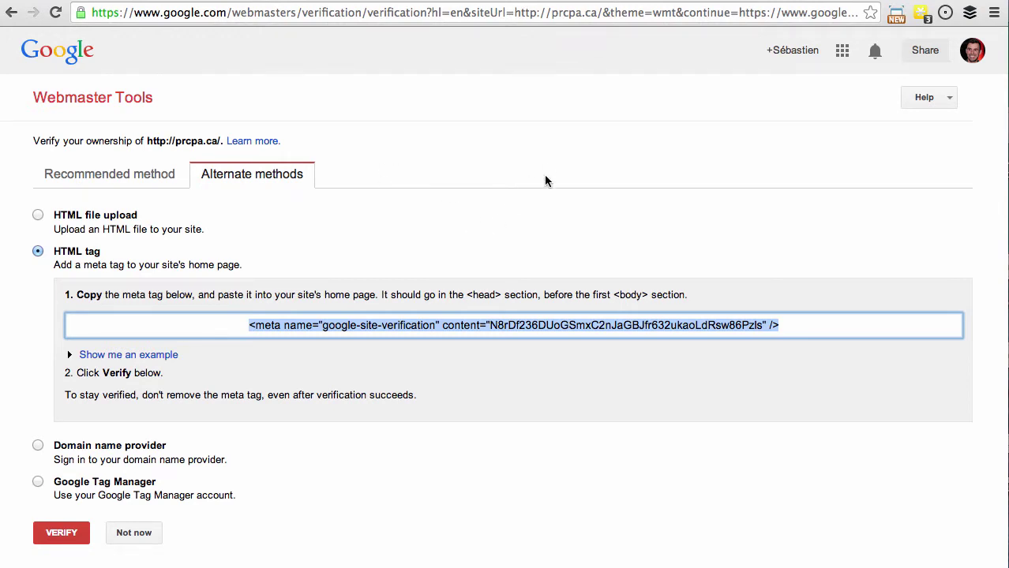
pyautogui.scroll(-1, 473, 490)
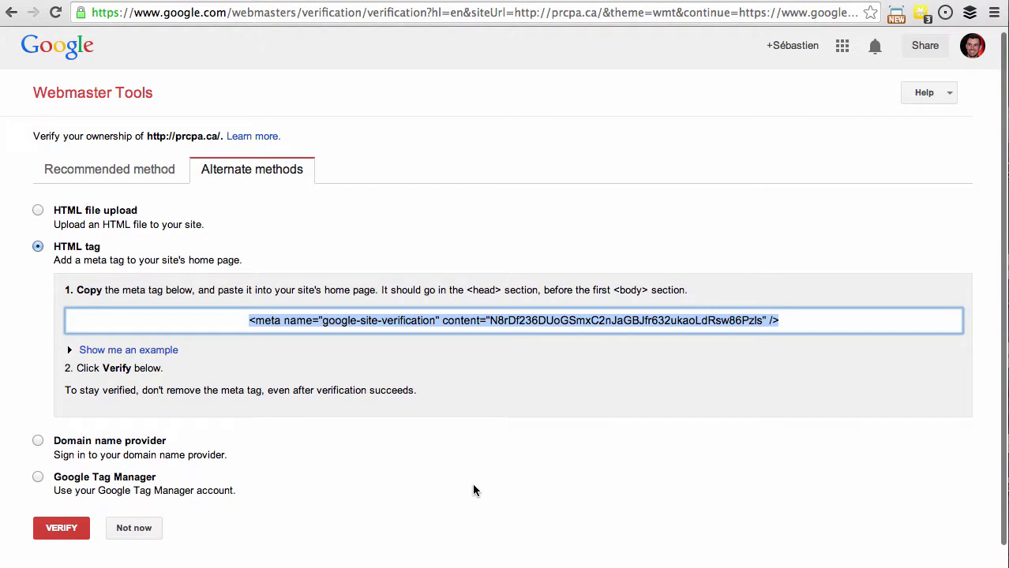
pyautogui.click(60, 529)
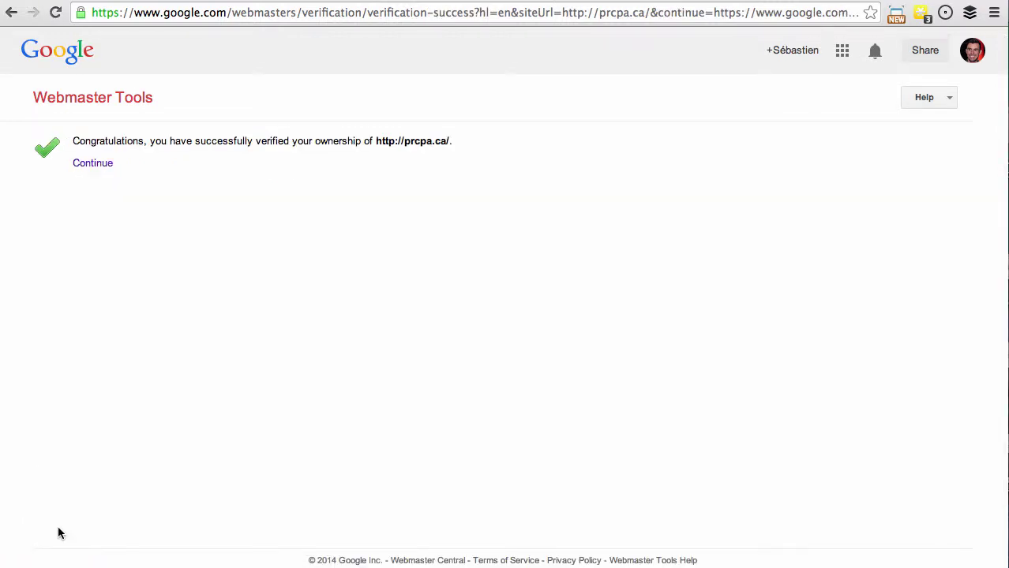
pyautogui.click(95, 166)
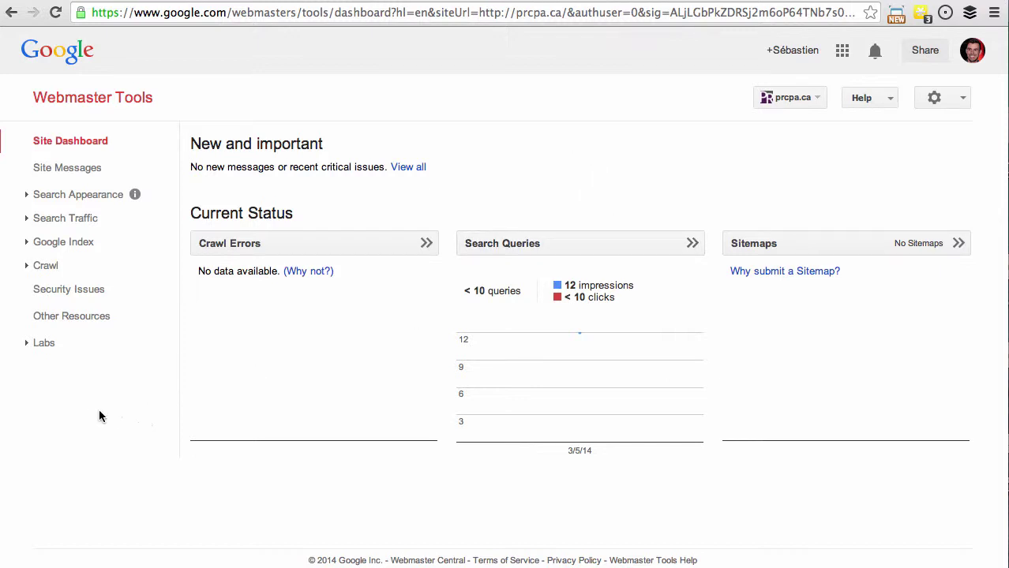
pyautogui.click(91, 168)
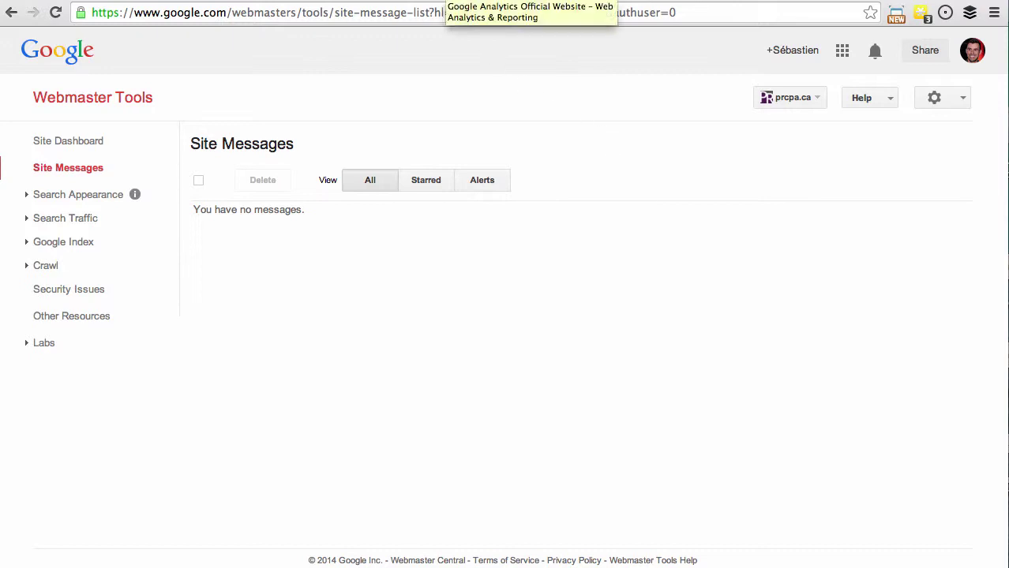
pyautogui.click(447, 1)
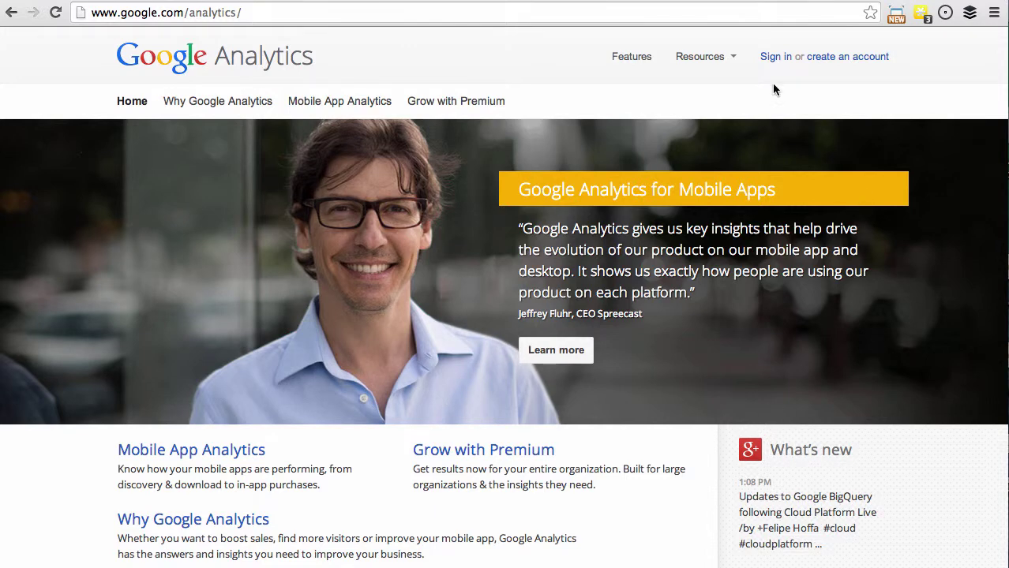
pyautogui.click(771, 62)
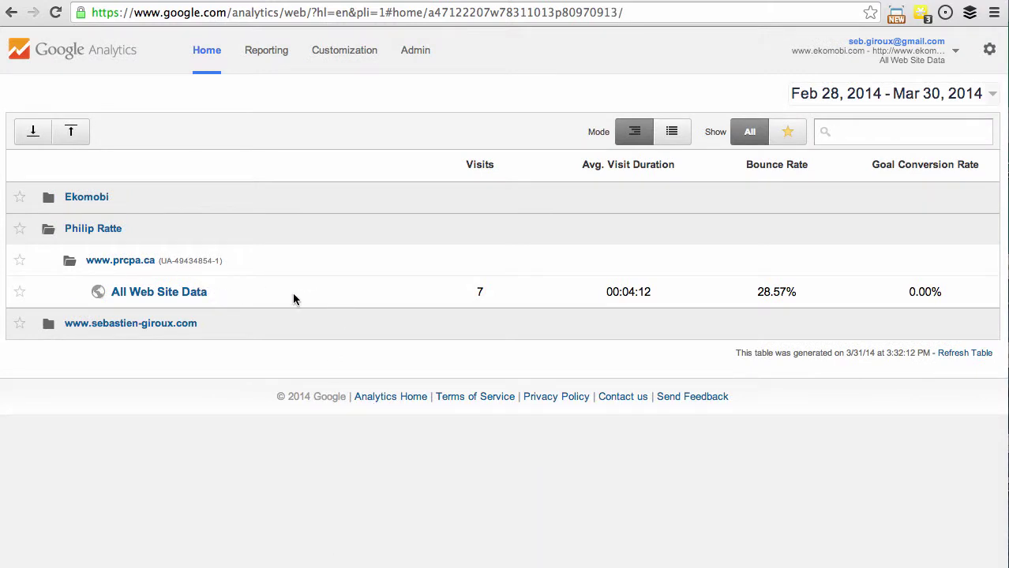
pyautogui.click(173, 293)
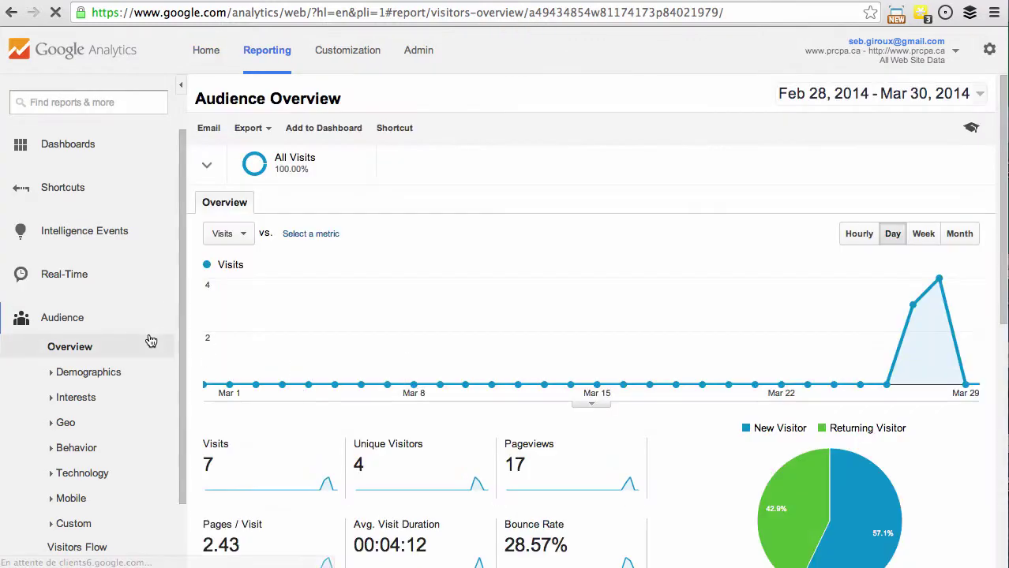
# - Open the Queries report under Acquisition's Search Engine Optimization section
pyautogui.scroll(-3, 97, 337)
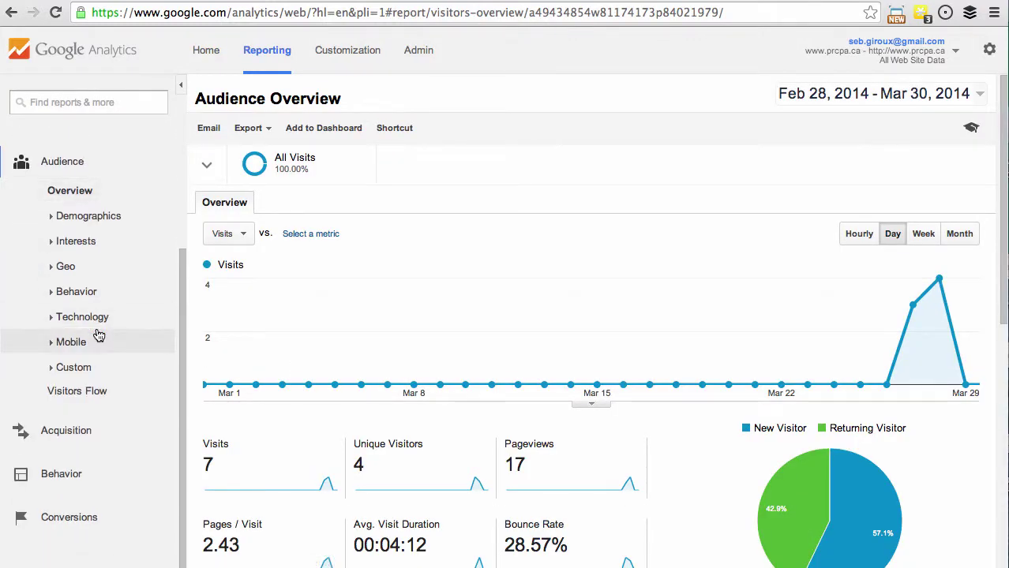
pyautogui.click(70, 434)
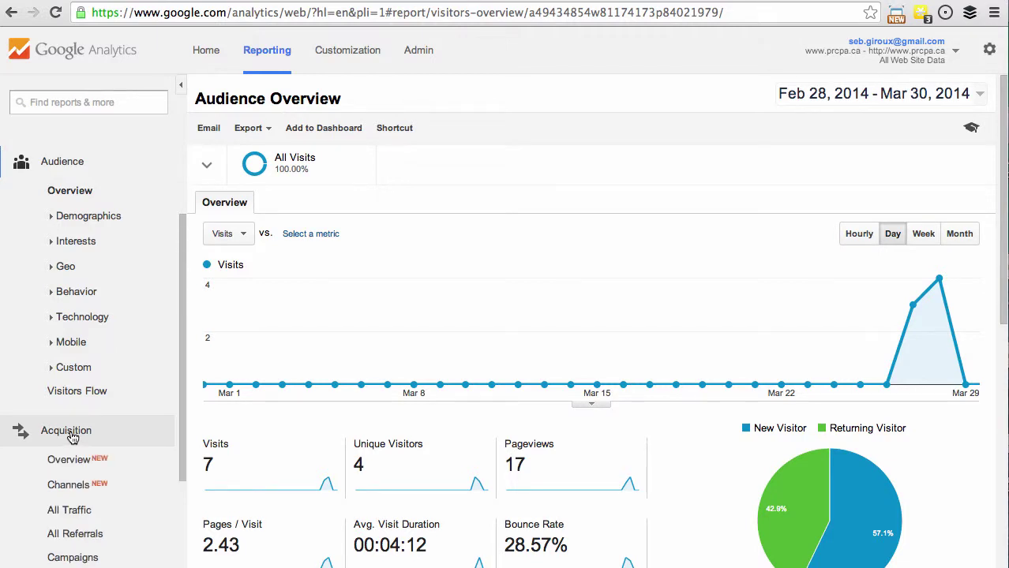
pyautogui.scroll(-5, 73, 438)
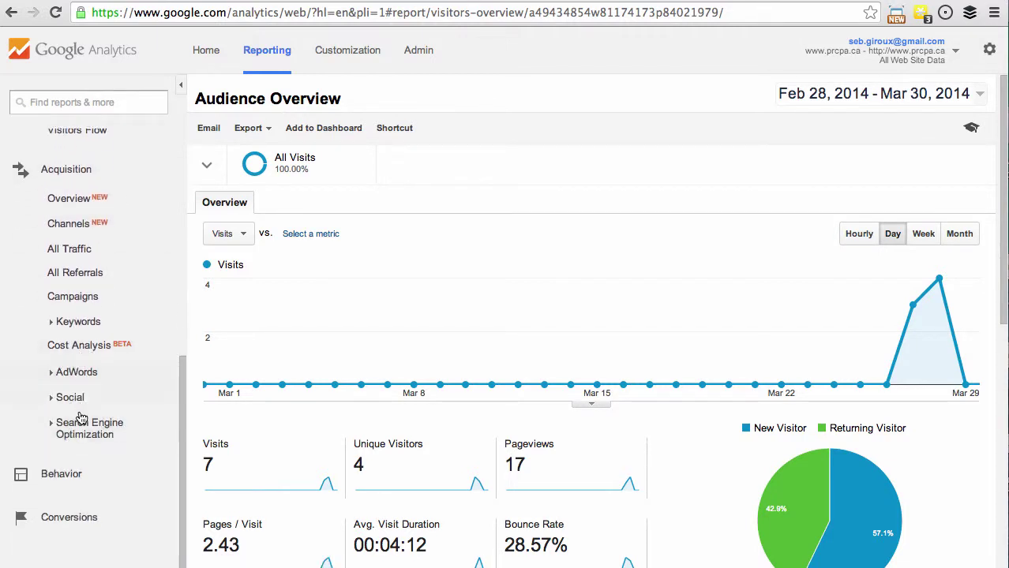
pyautogui.click(81, 422)
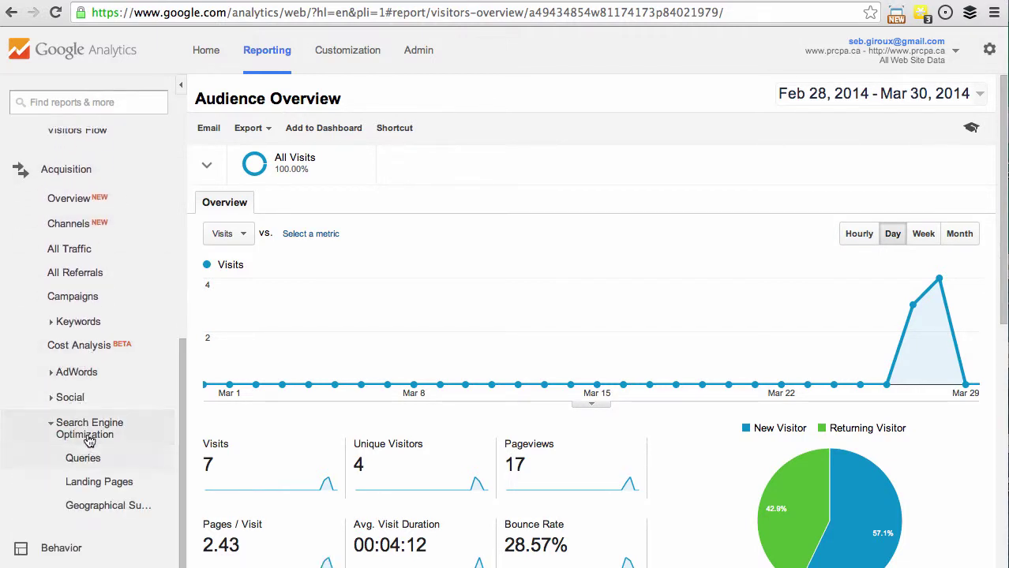
pyautogui.click(90, 461)
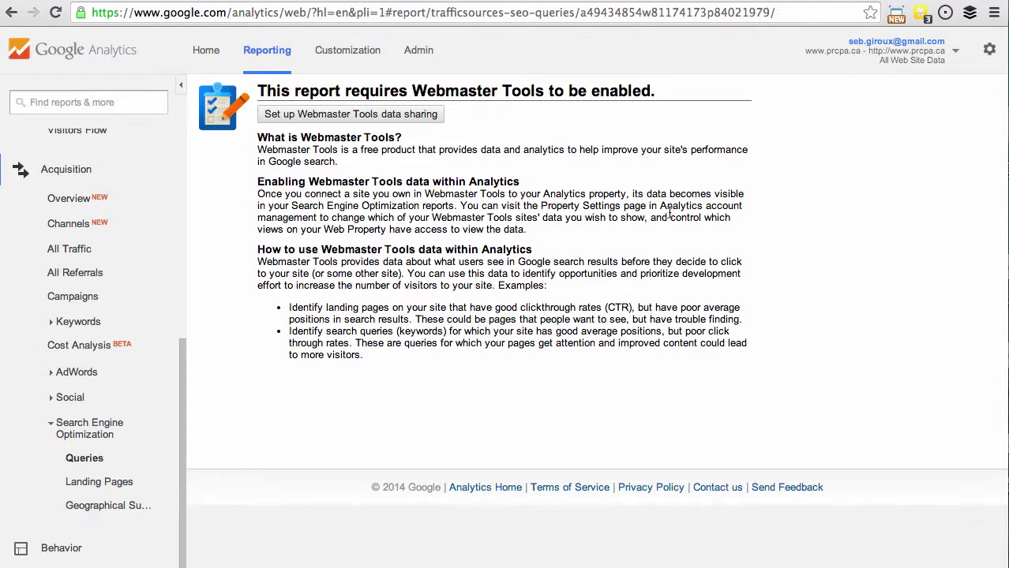
pyautogui.click(379, 117)
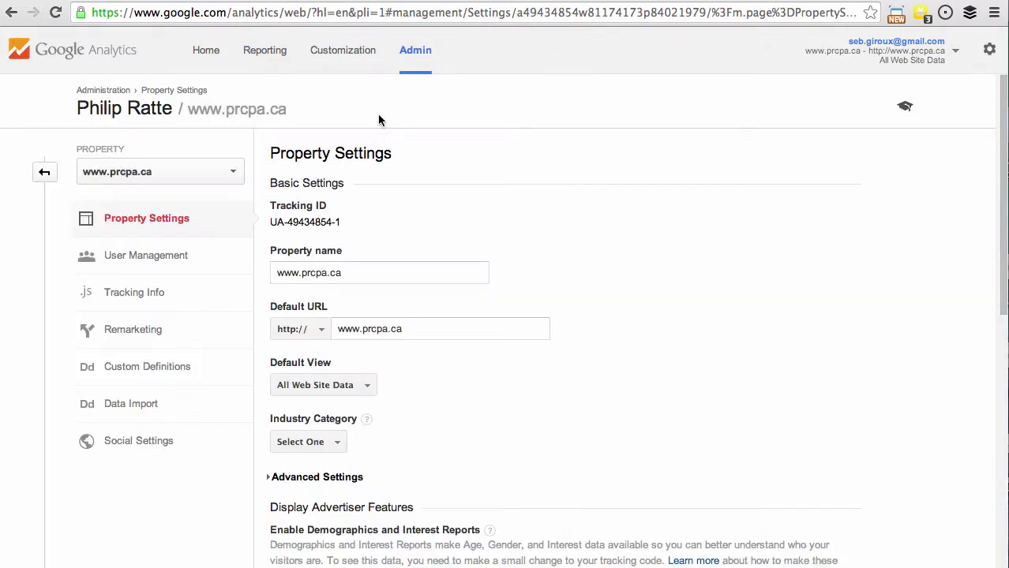
pyautogui.scroll(-5, 705, 393)
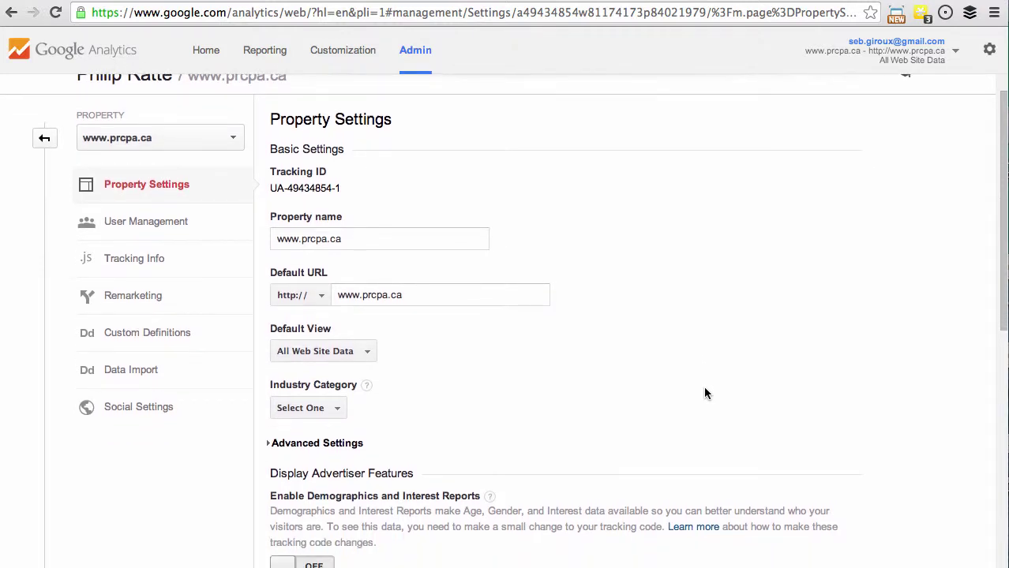
pyautogui.scroll(-2, 705, 393)
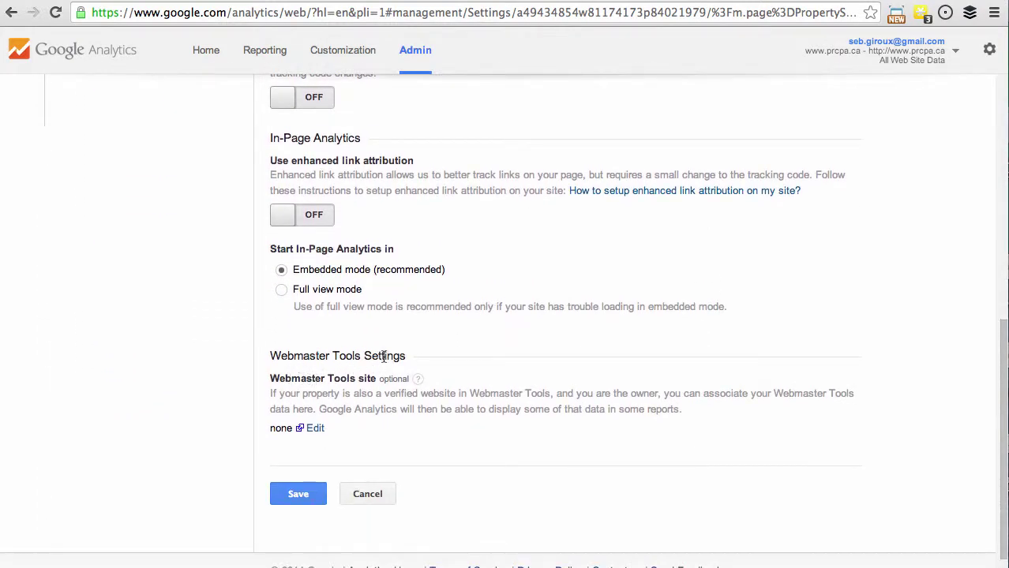
pyautogui.click(312, 429)
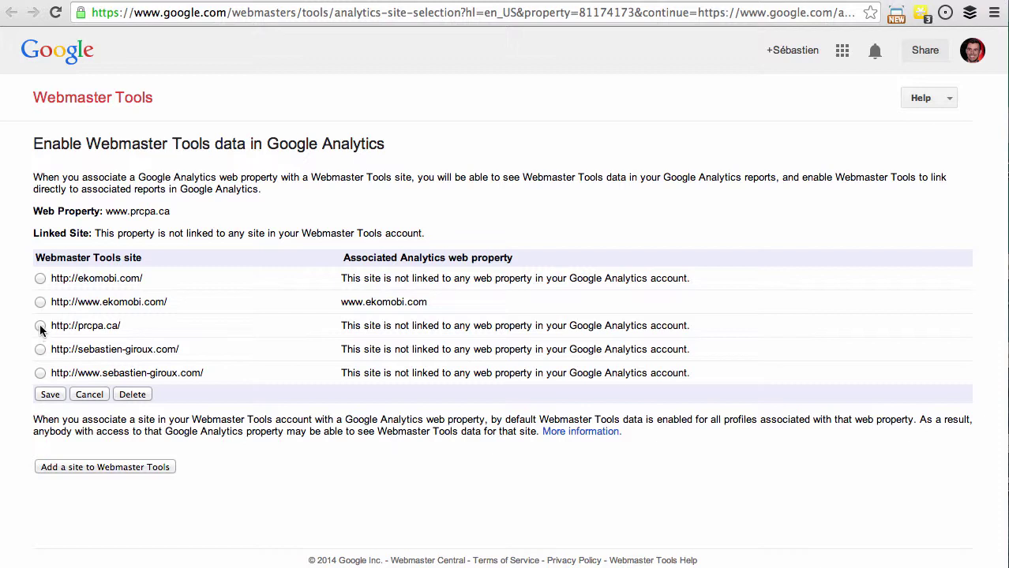
pyautogui.click(40, 326)
pyautogui.click(52, 396)
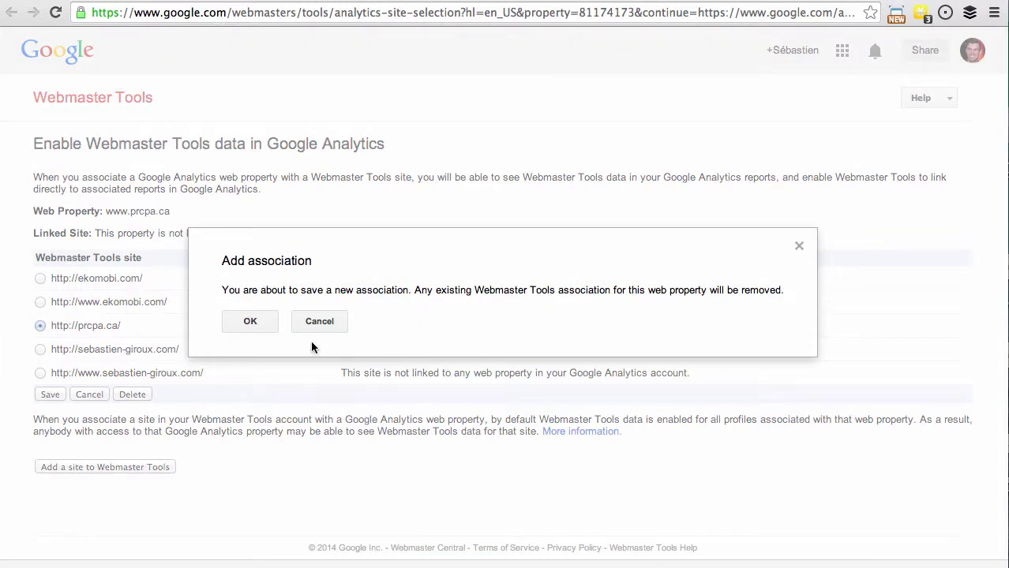
pyautogui.click(250, 322)
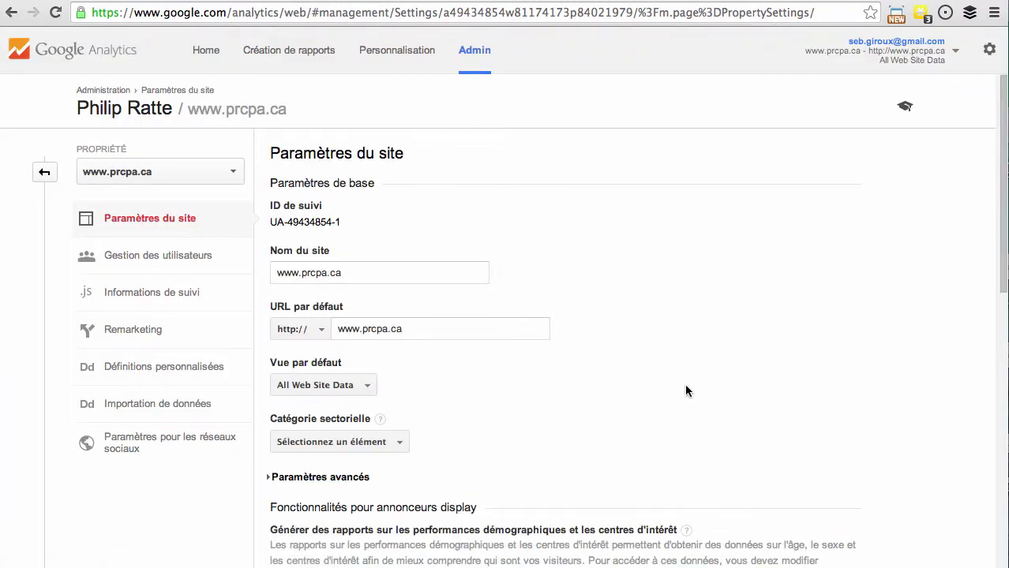
pyautogui.click(207, 59)
pyautogui.click(155, 296)
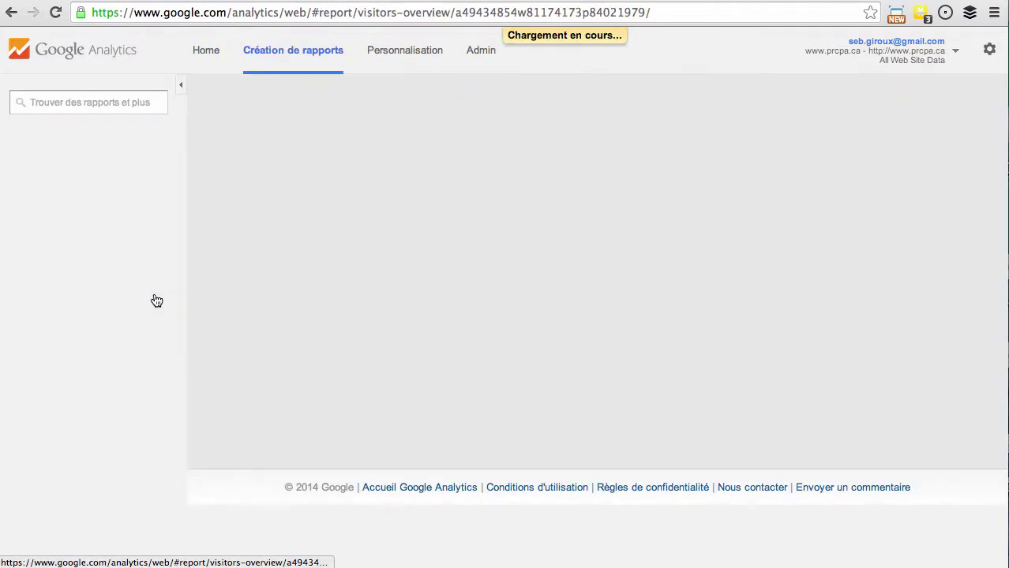
pyautogui.scroll(-4, 133, 449)
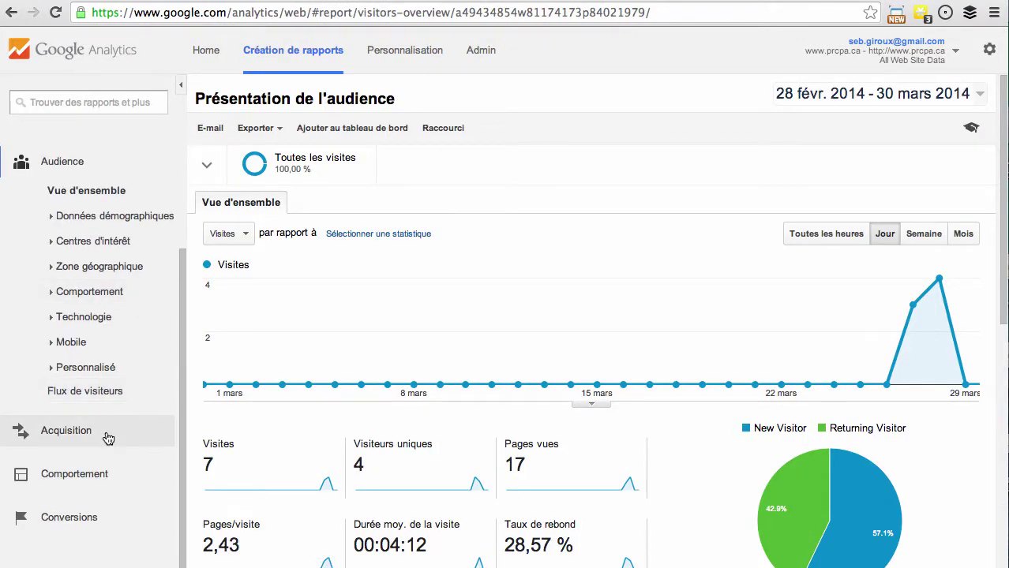
pyautogui.click(82, 431)
pyautogui.scroll(-5, 82, 430)
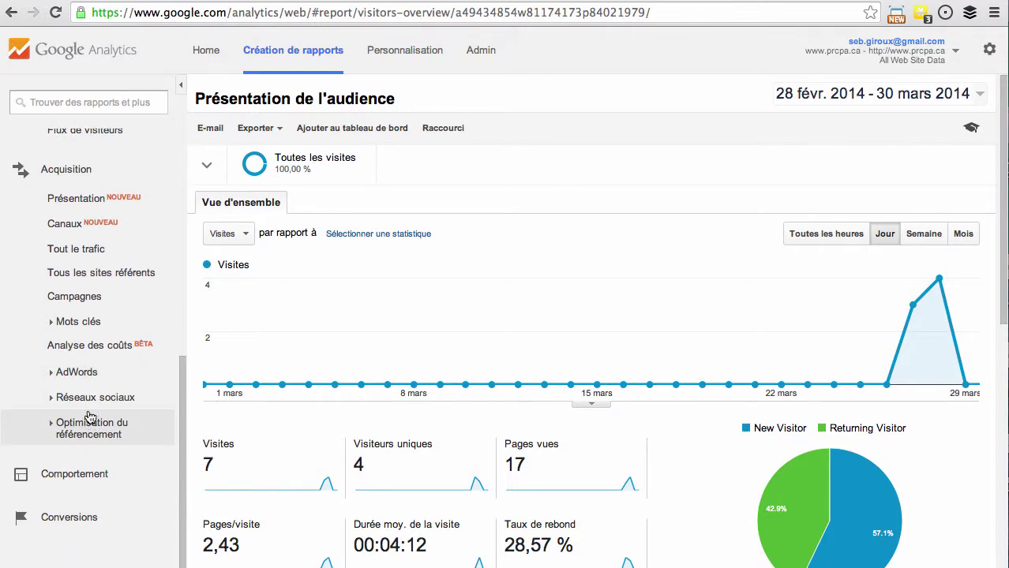
pyautogui.click(89, 426)
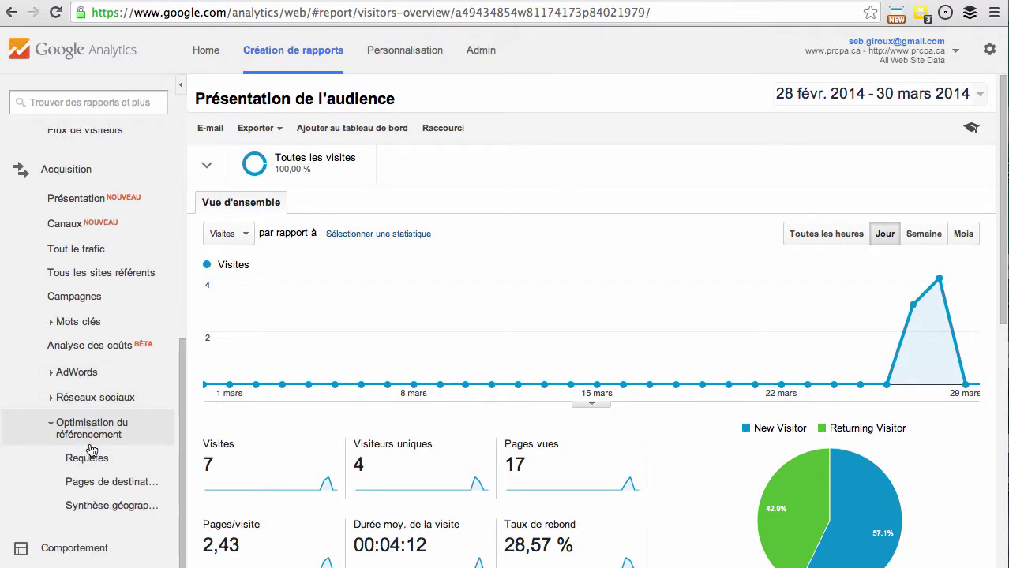
pyautogui.click(88, 459)
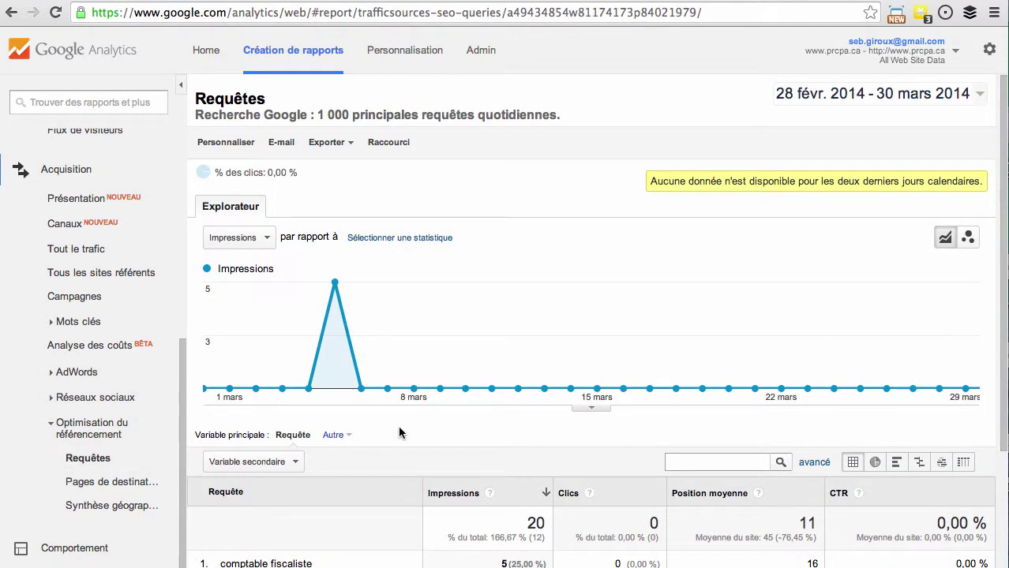
# - Switch back to Webmaster Tools and check the Site Dashboard of prcpa.ca and the list of available sites
pyautogui.click(148, 1)
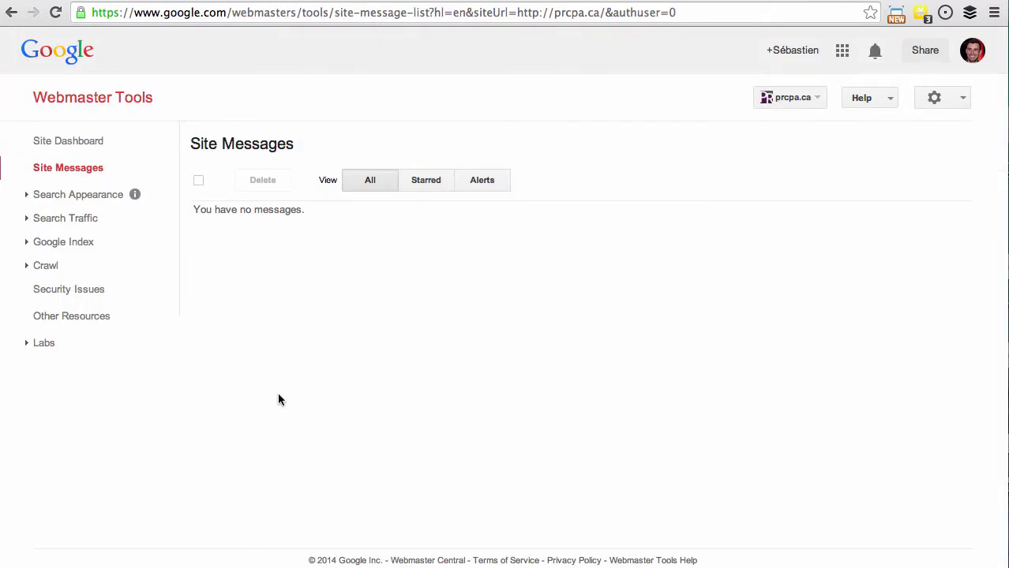
pyautogui.click(105, 148)
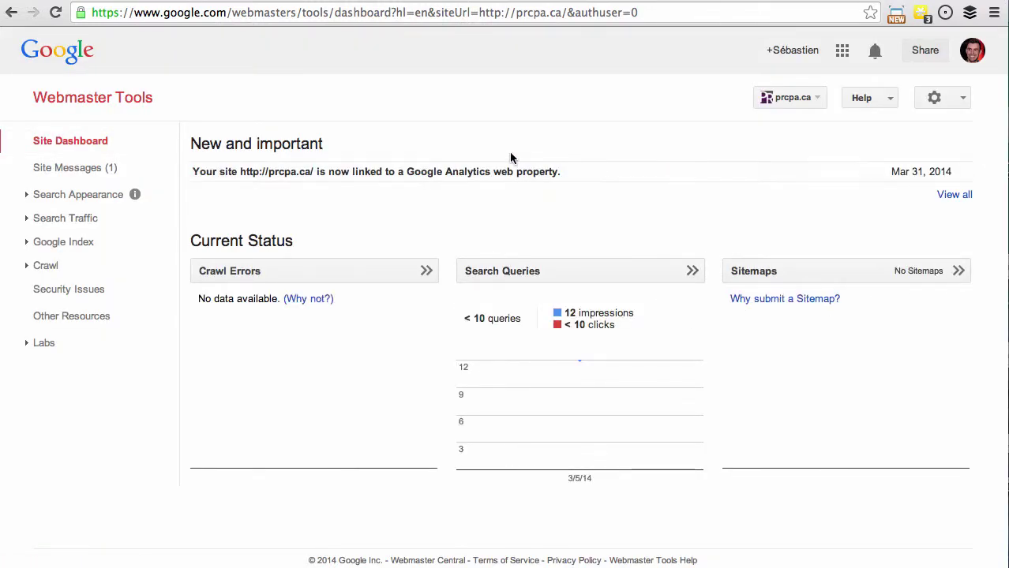
pyautogui.click(813, 99)
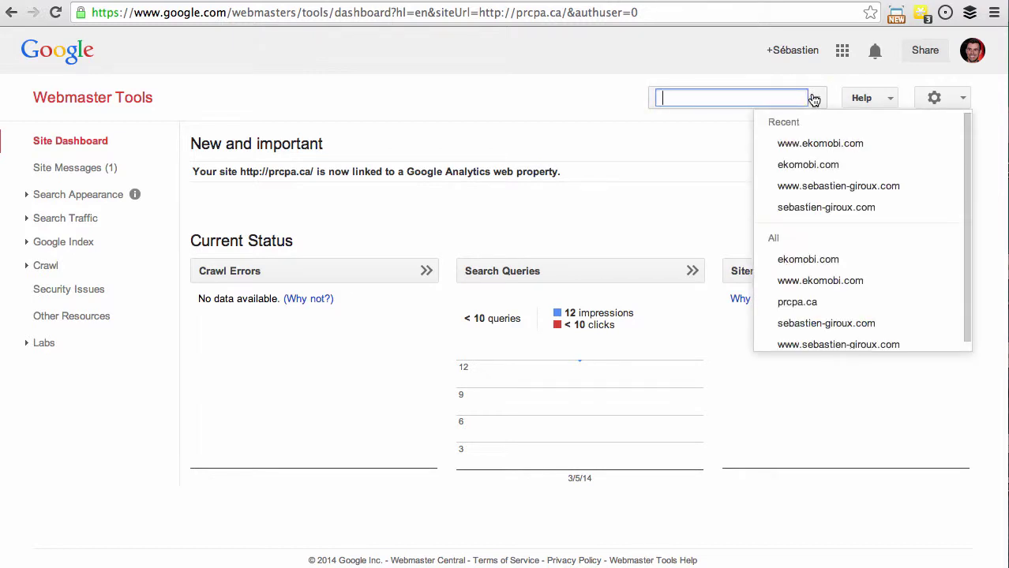
pyautogui.click(422, 111)
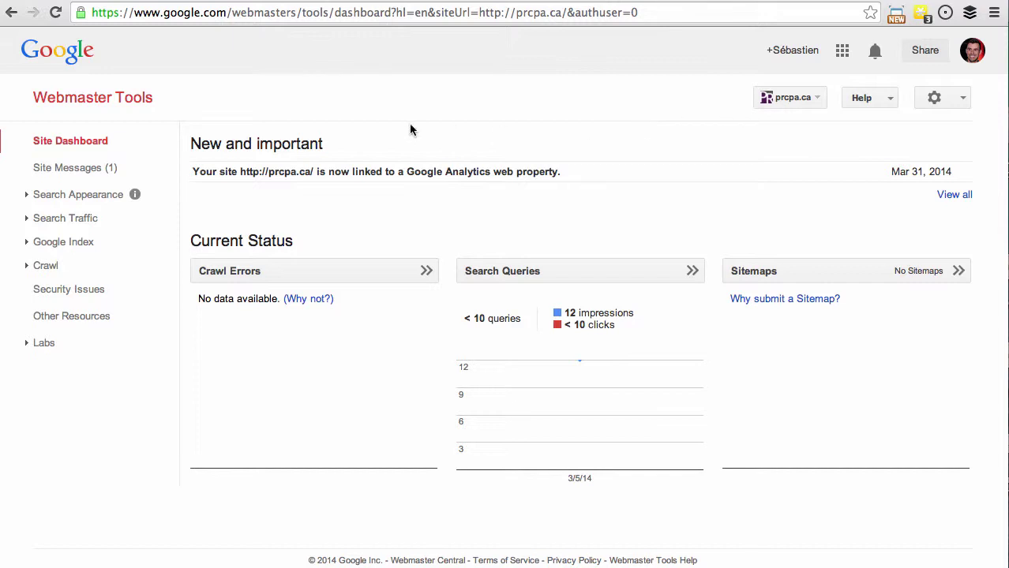
# - Return to the Webmaster Tools home page and open the user management page for prcpa.ca to add or remove users
pyautogui.click(111, 105)
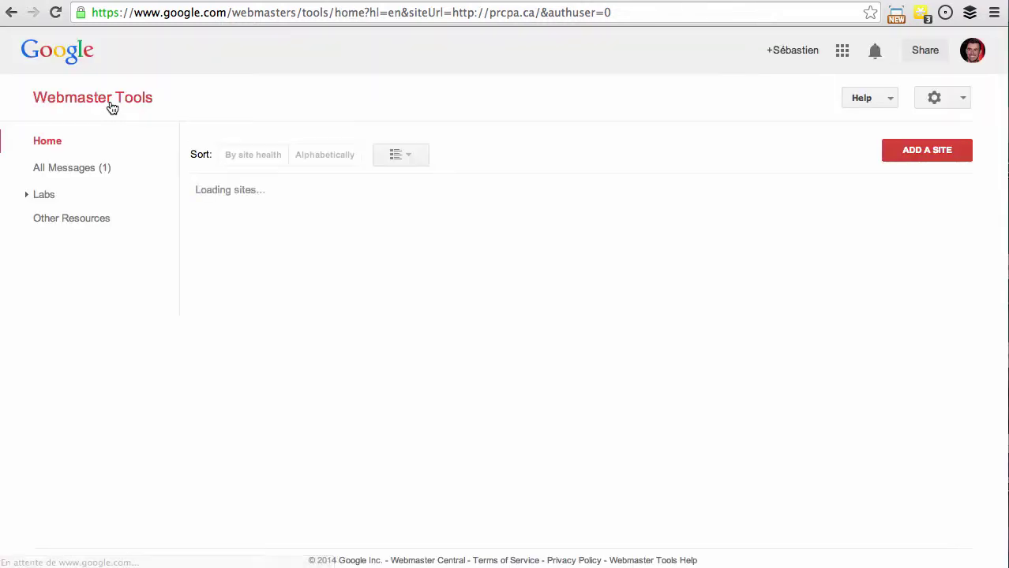
pyautogui.scroll(-3, 154, 331)
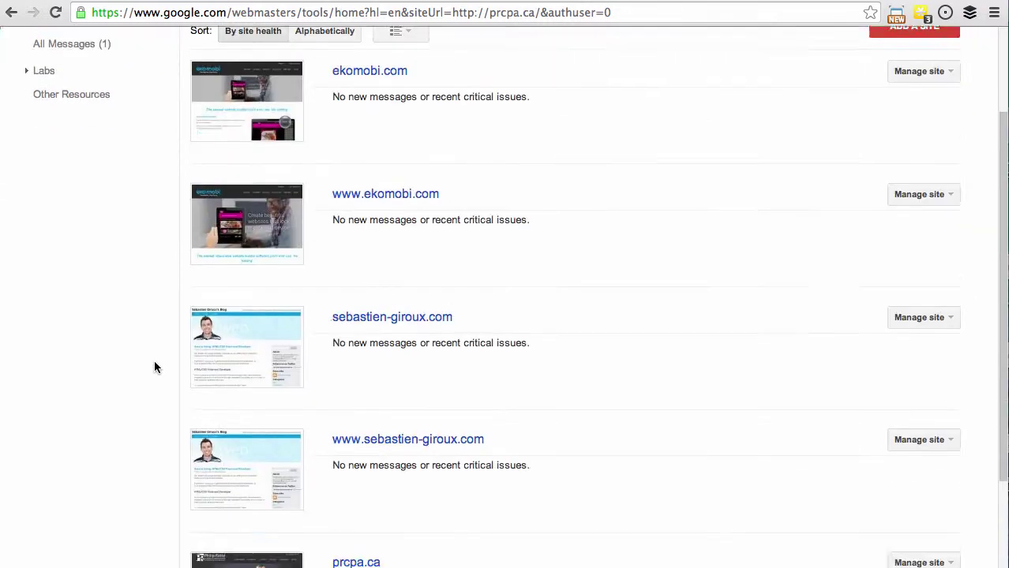
pyautogui.scroll(-3, 154, 360)
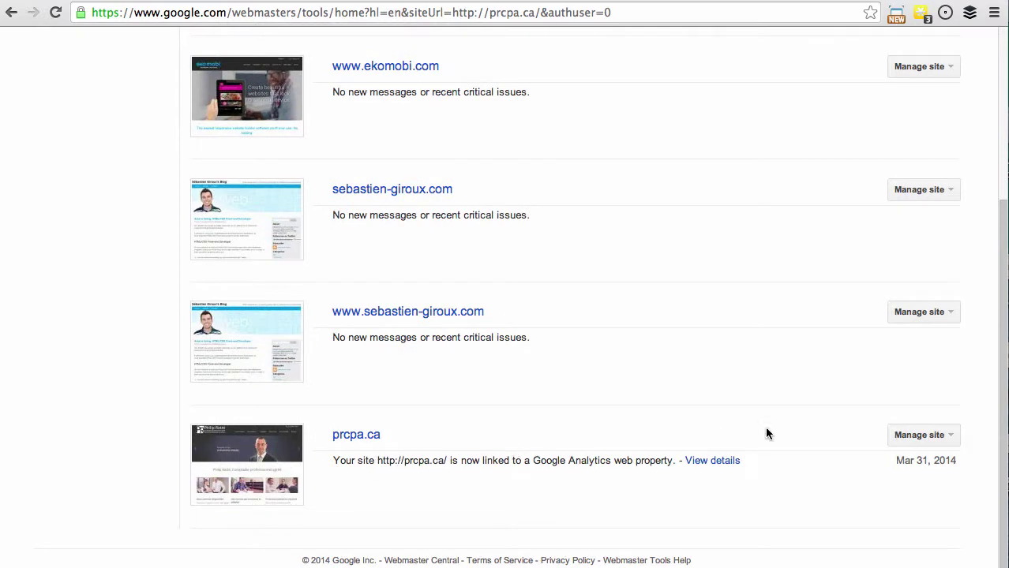
pyautogui.click(917, 440)
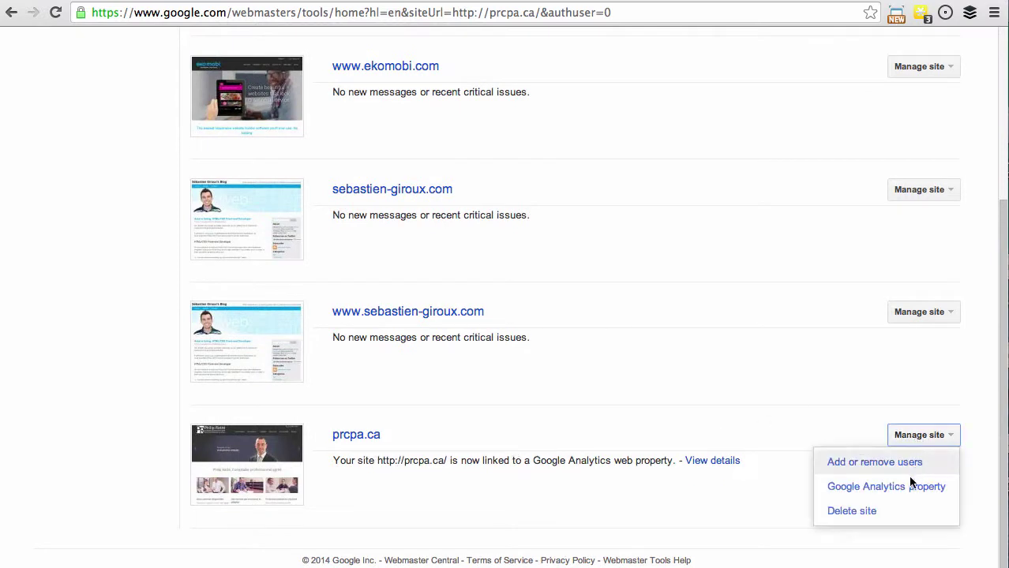
pyautogui.click(863, 468)
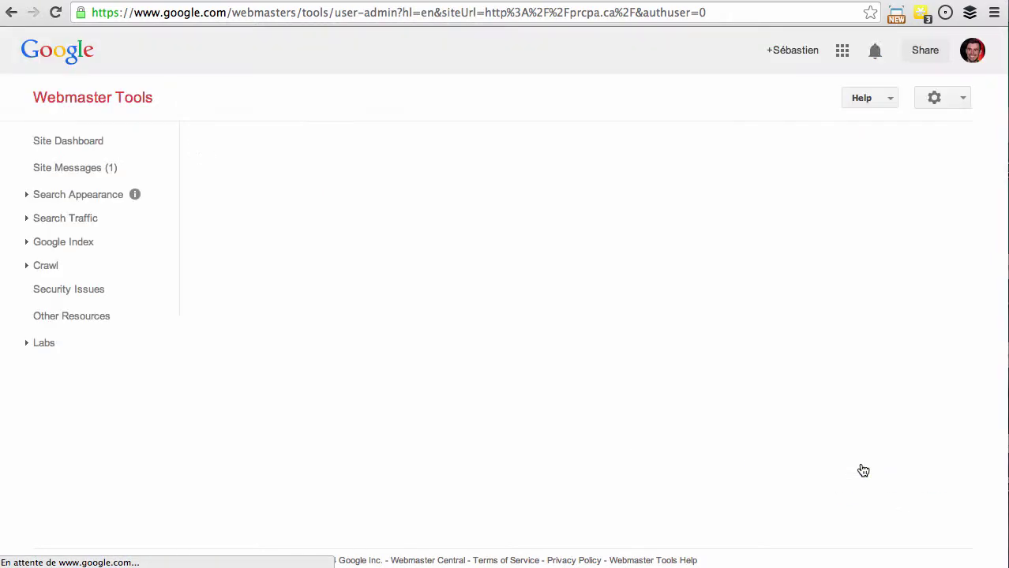